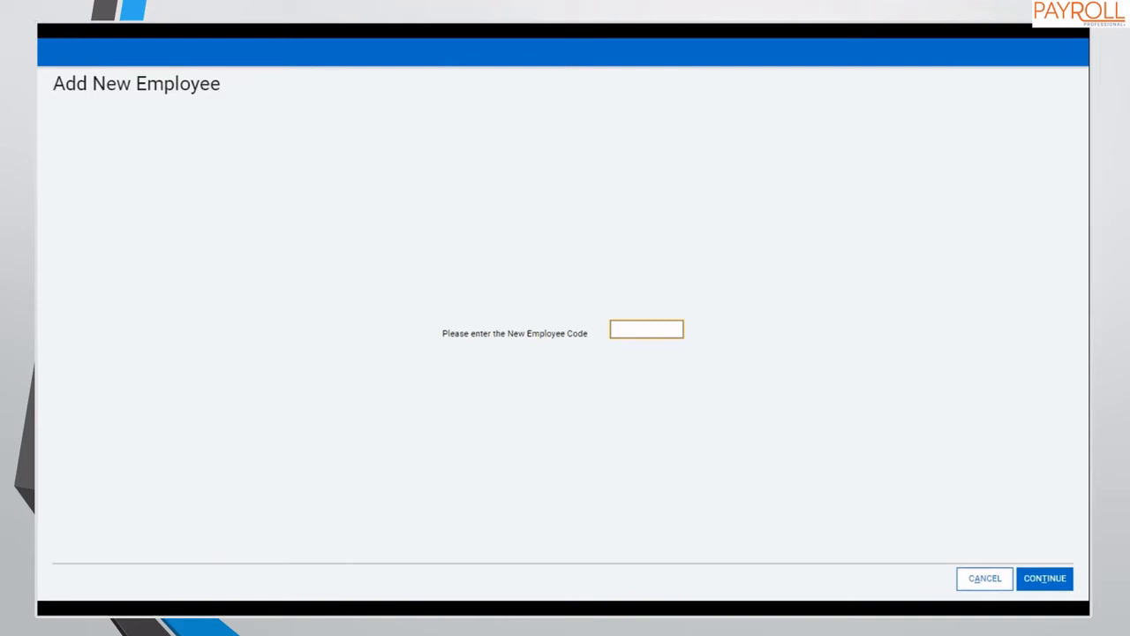
Create a new employee record with the code DUM002 and accept its personal details
text(DUM0)
text(01)
key(Return)
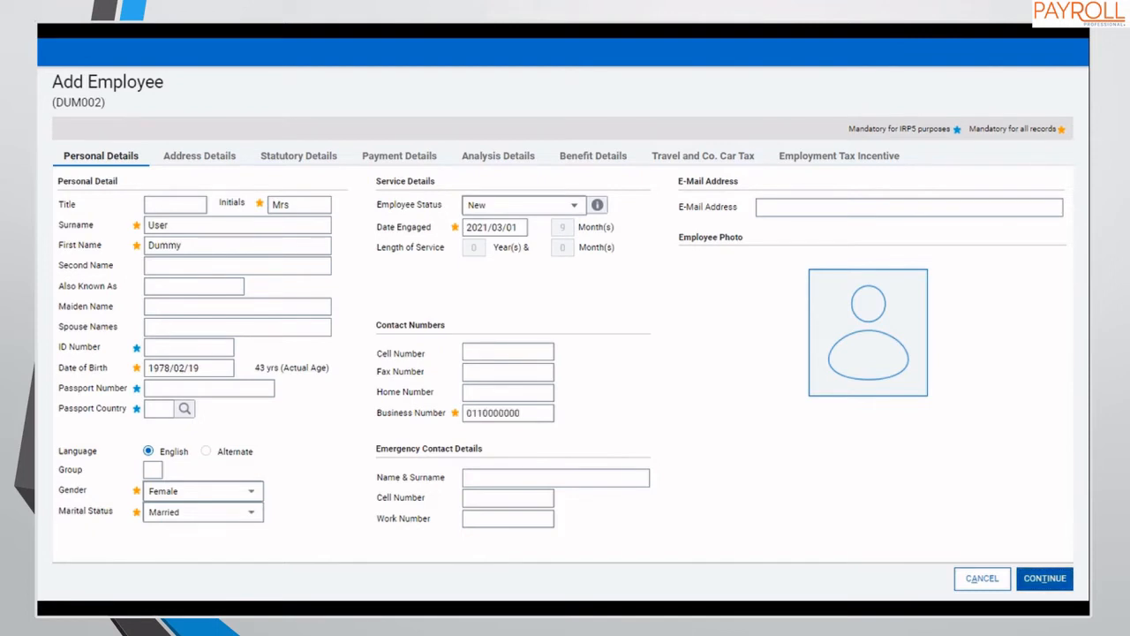
click(1049, 579)
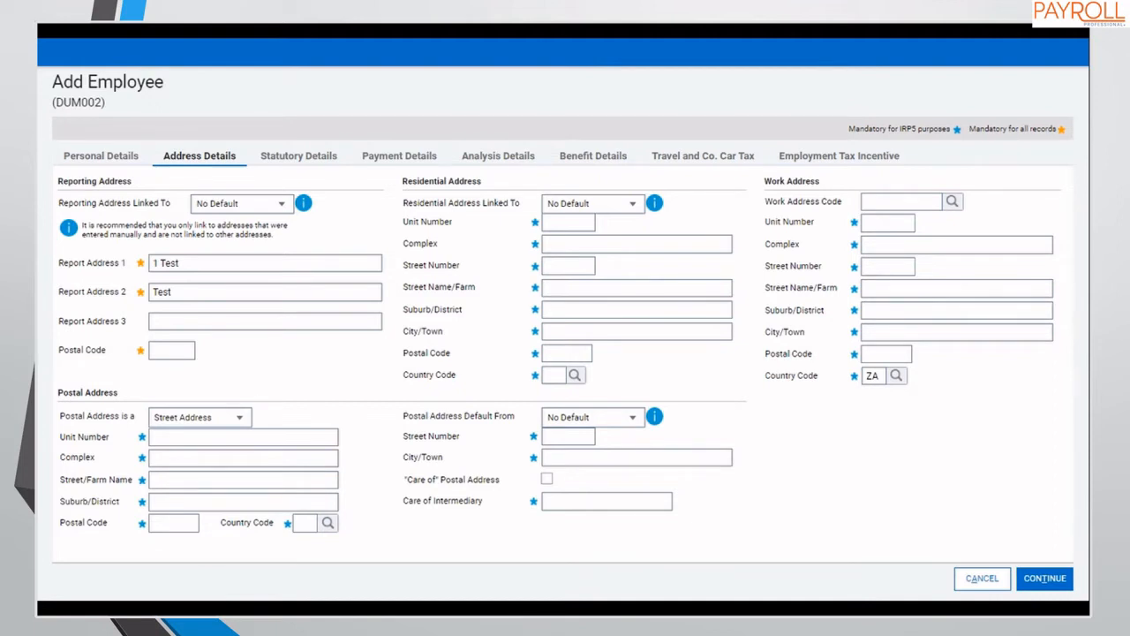
Complete the mandatory postal code of the employee's reporting address and continue to the statutory details
click(1049, 578)
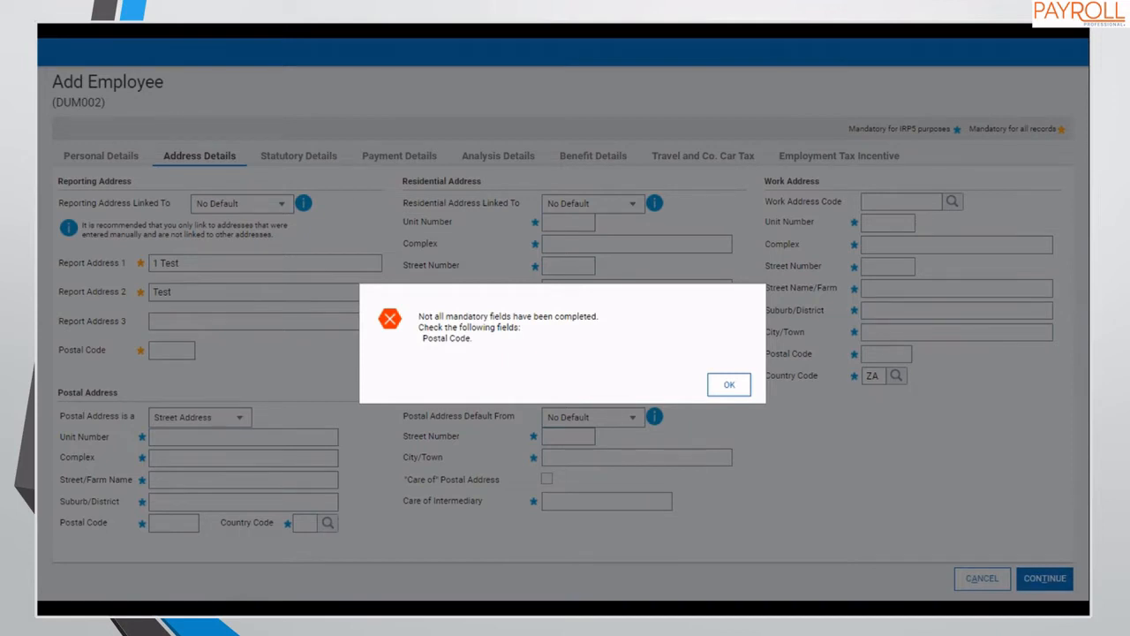
click(726, 391)
click(729, 385)
click(174, 350)
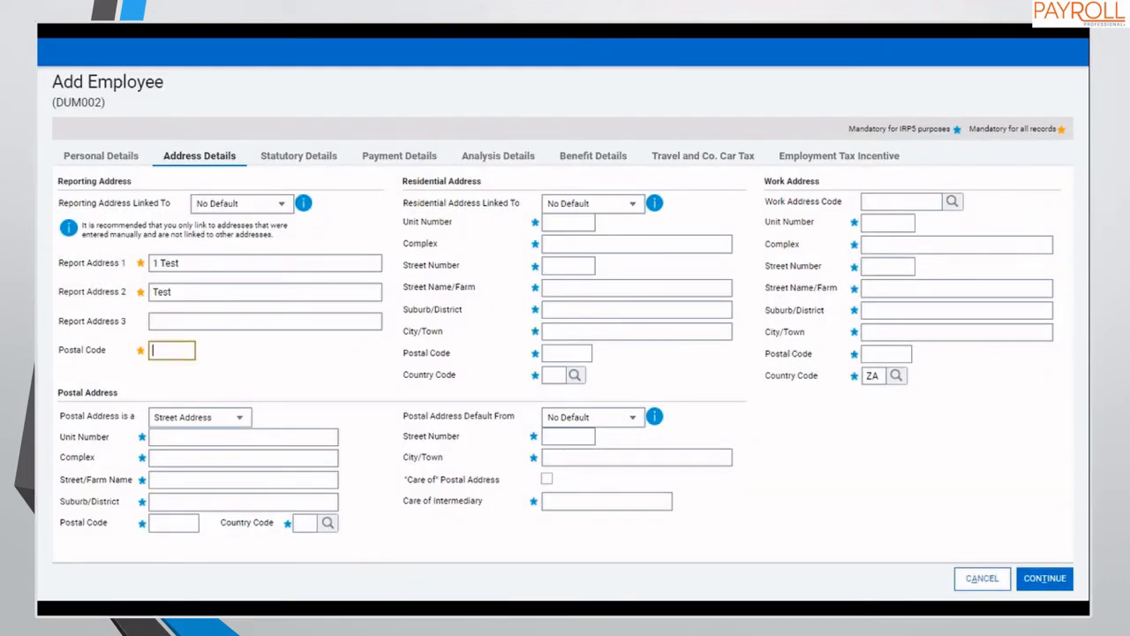
text(2000)
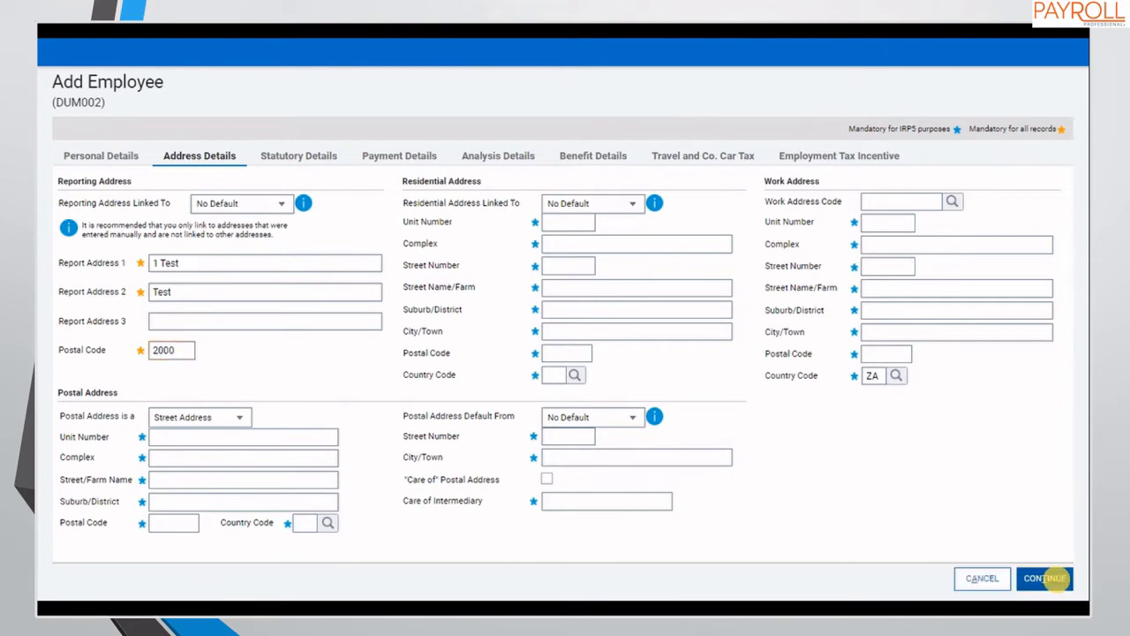
click(1045, 578)
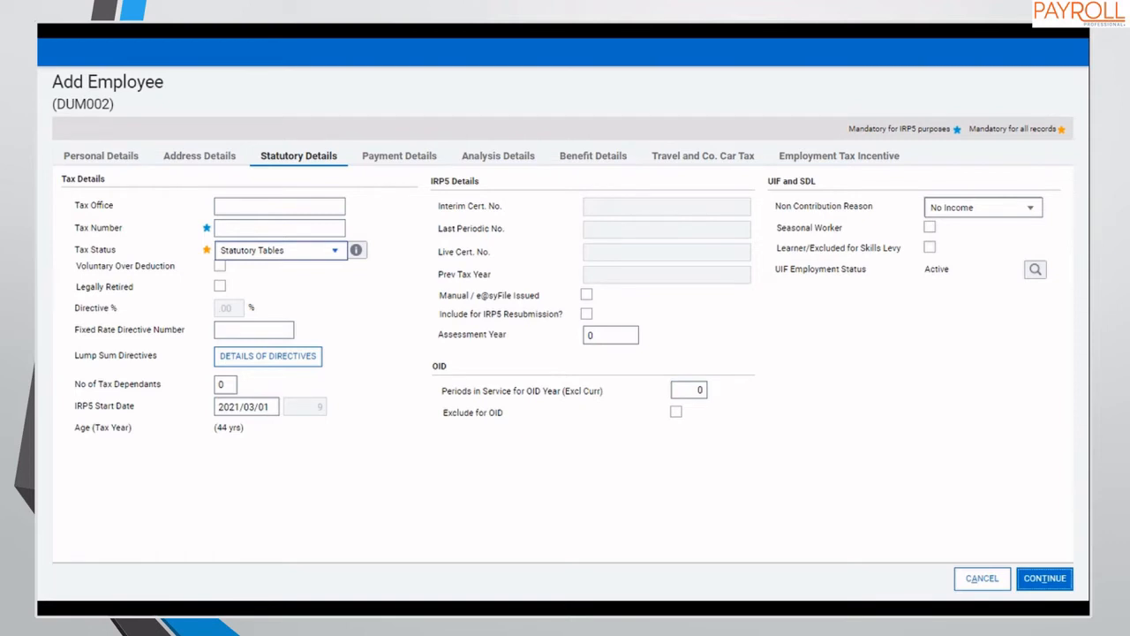
Look through the tax status options and set the UIF non-contribution reason to Indep. Contractor
click(335, 251)
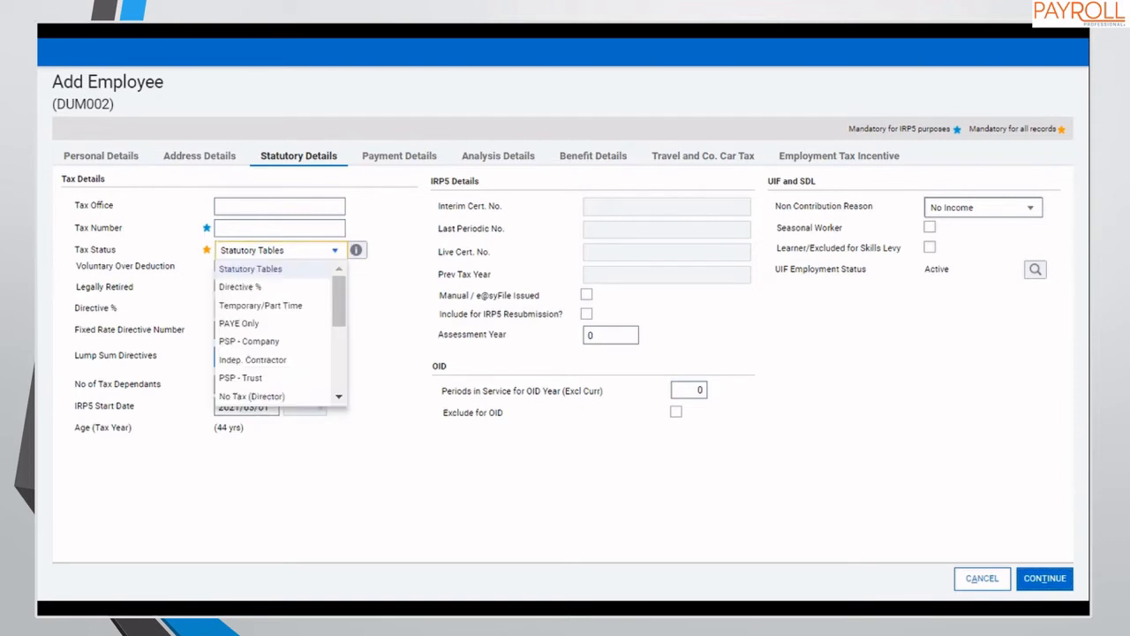
click(335, 251)
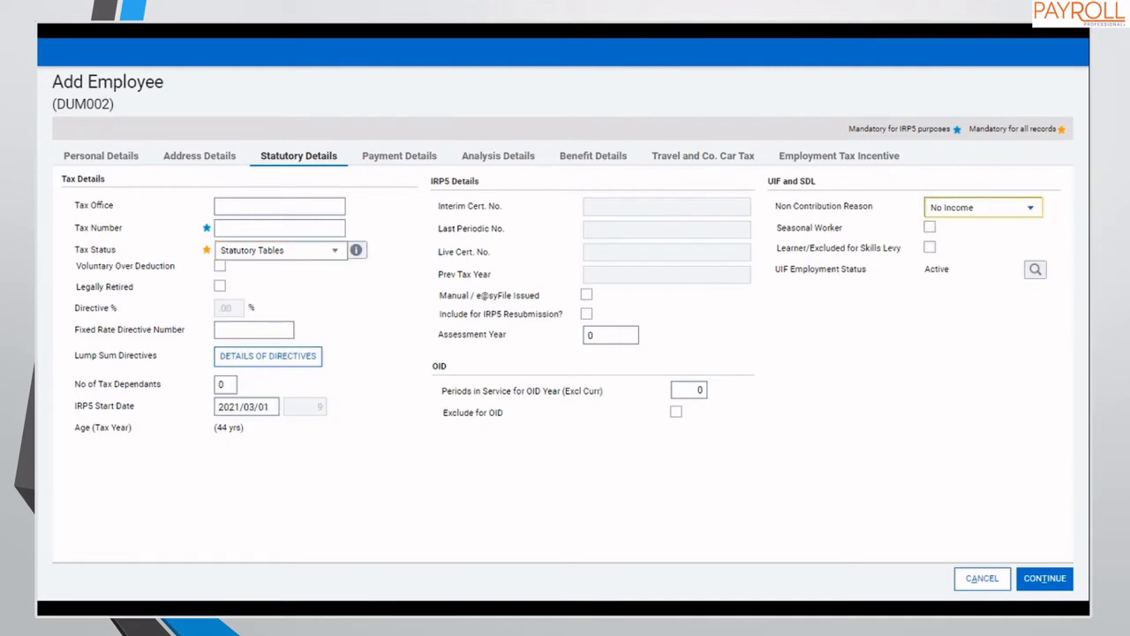
click(1030, 206)
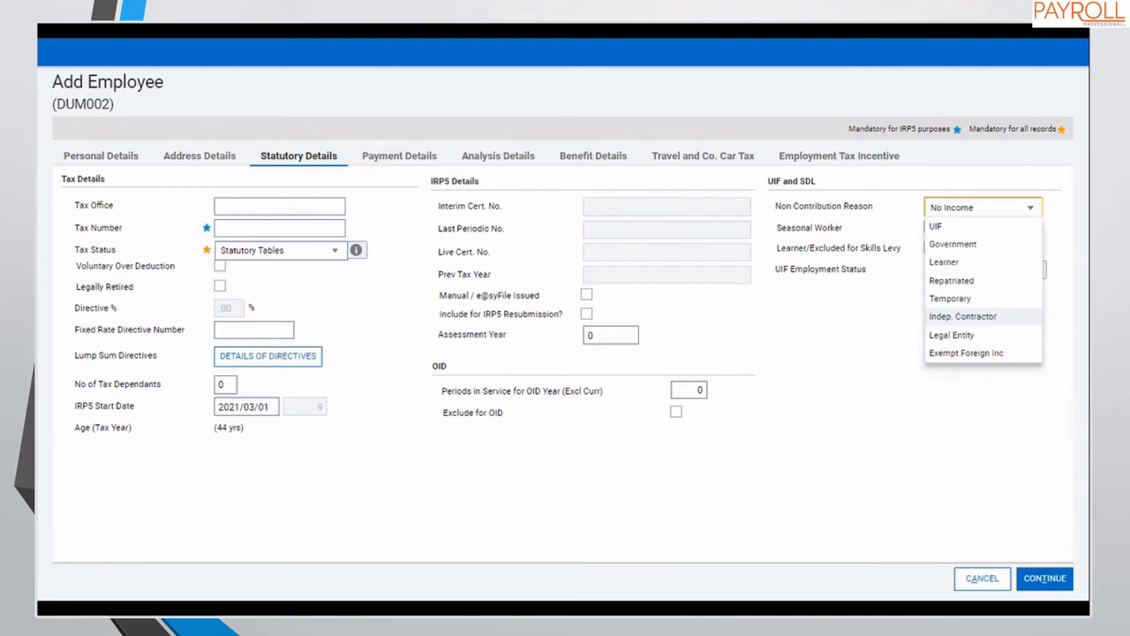
click(962, 316)
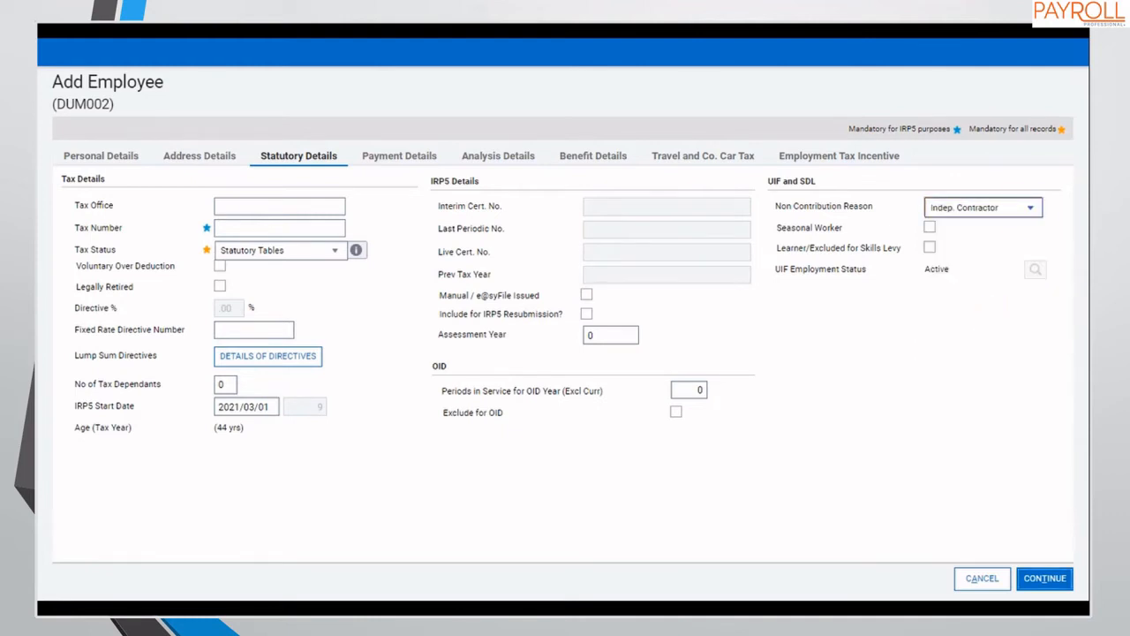
Set the UIF non-contribution reason to No Income and continue to the payment details
click(982, 207)
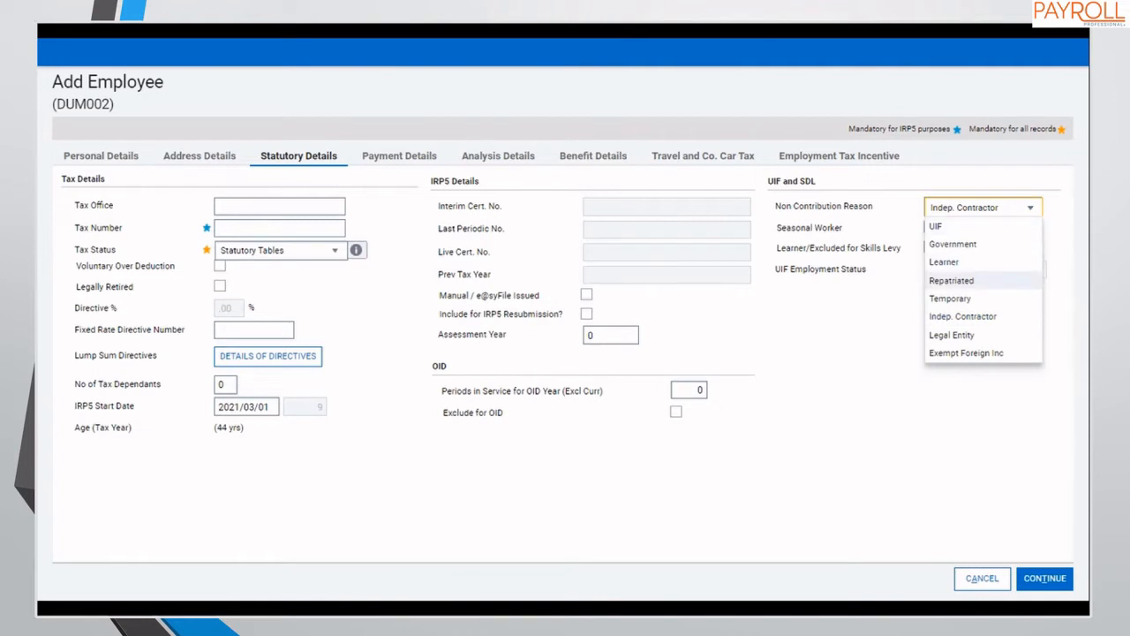
click(939, 225)
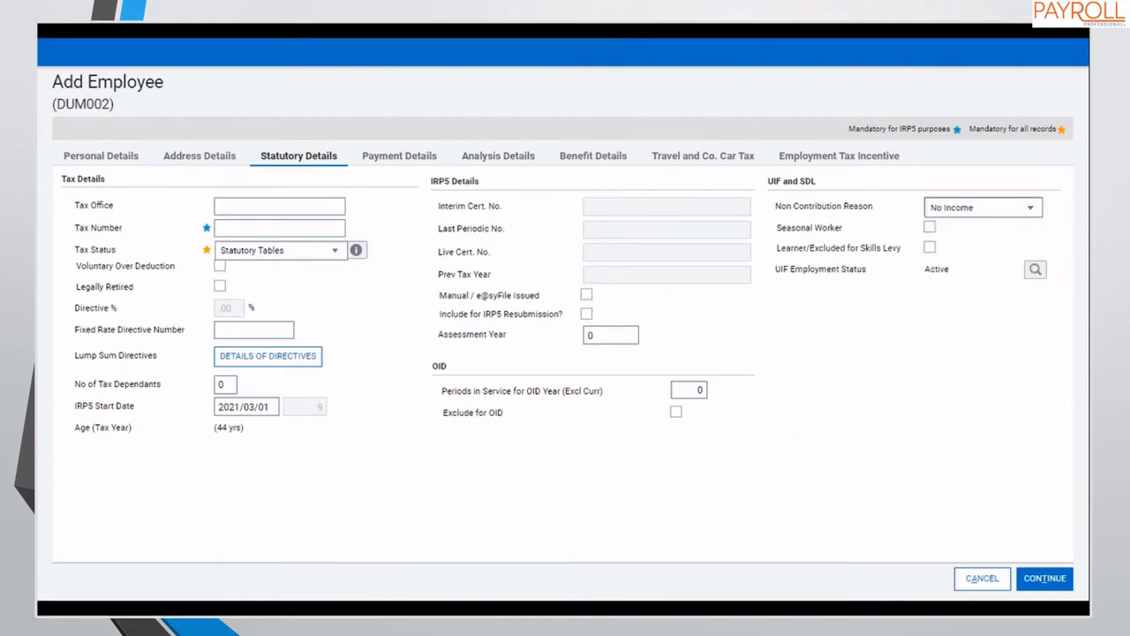
click(402, 154)
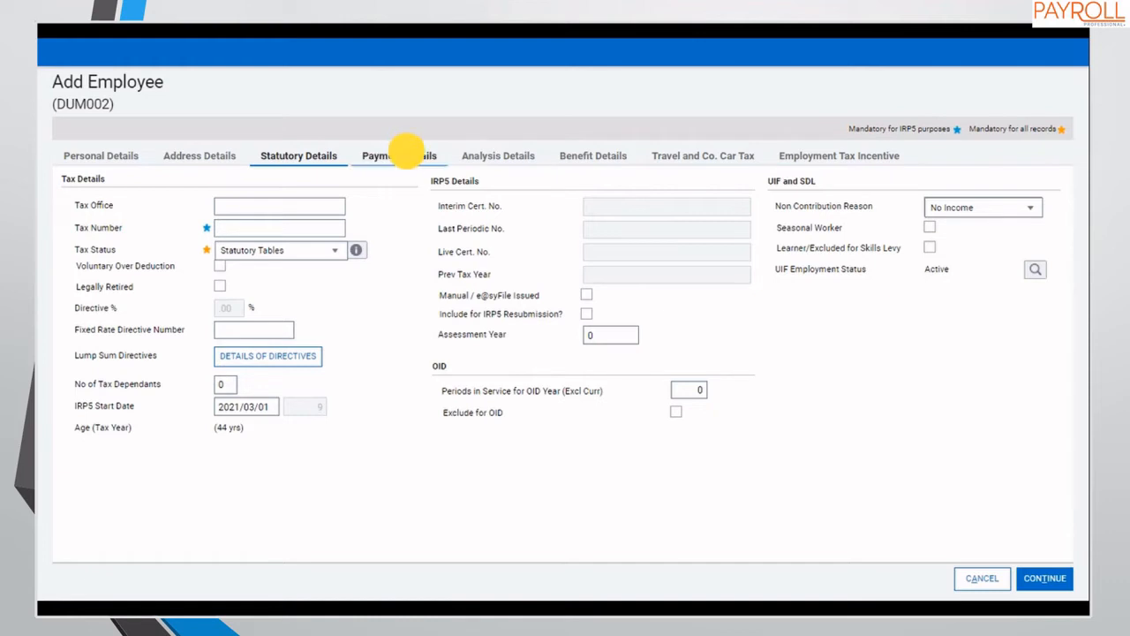
click(1044, 577)
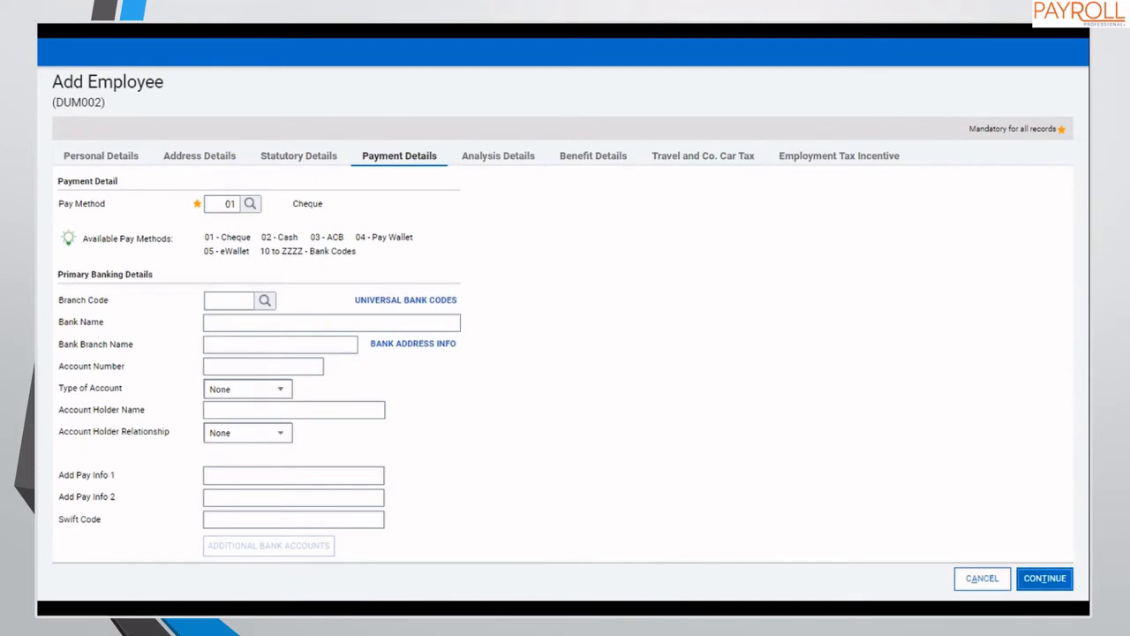
Set the employee's pay method to 03 for ACB
click(227, 203)
text(03)
key(Tab)
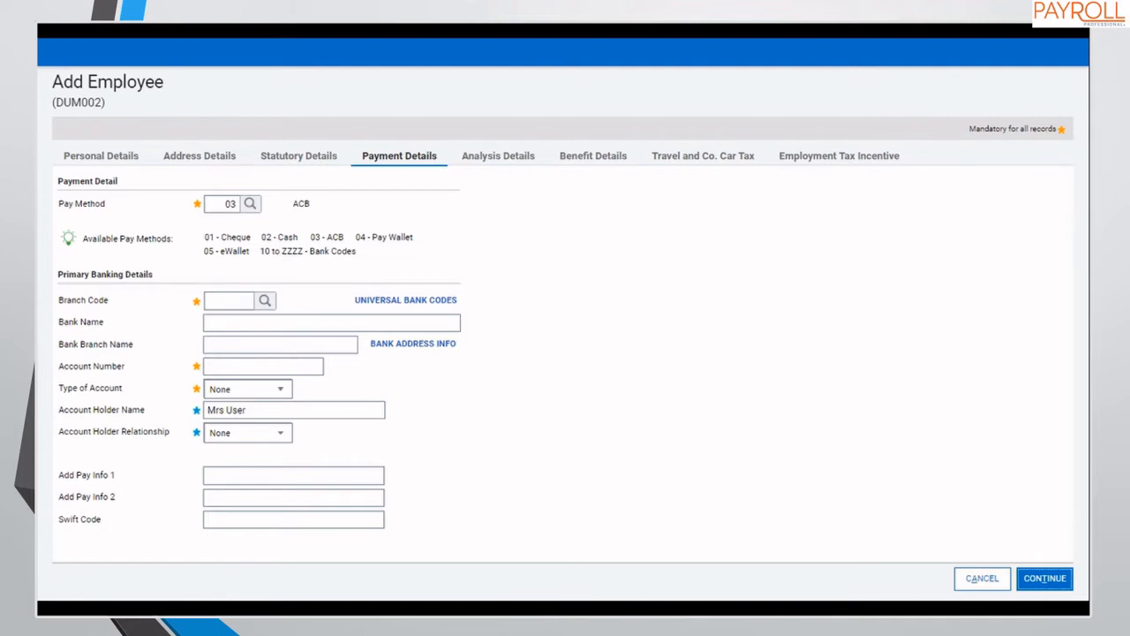
Change the pay method to 01 for Cheque, agree to clear the additional bank details, and continue to the analysis details
click(221, 203)
text(01)
key(Tab)
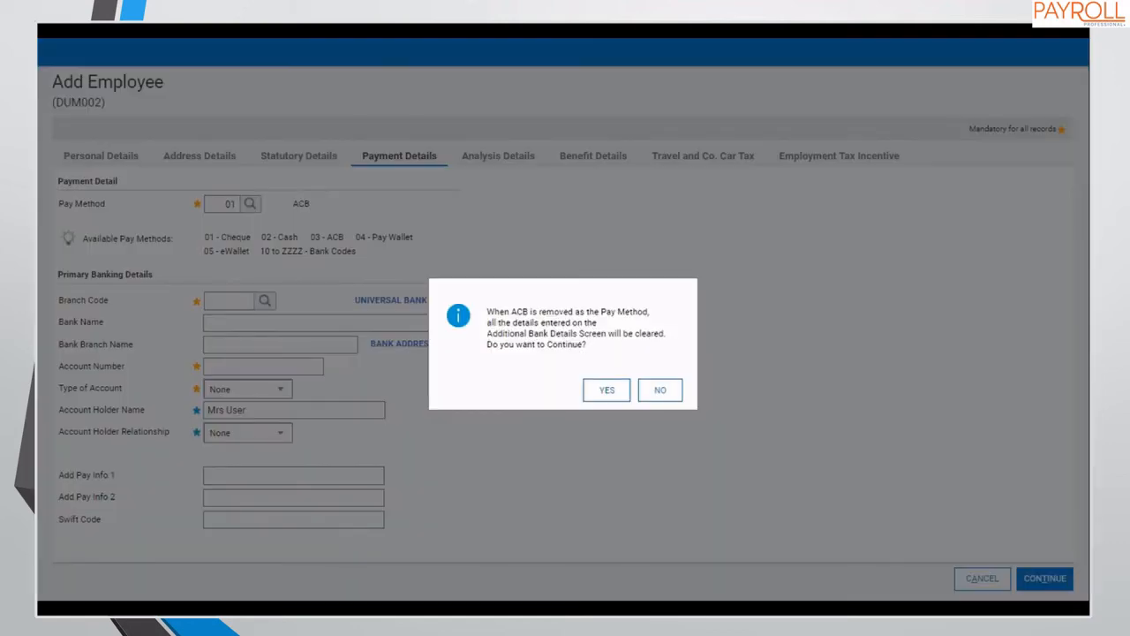
click(607, 390)
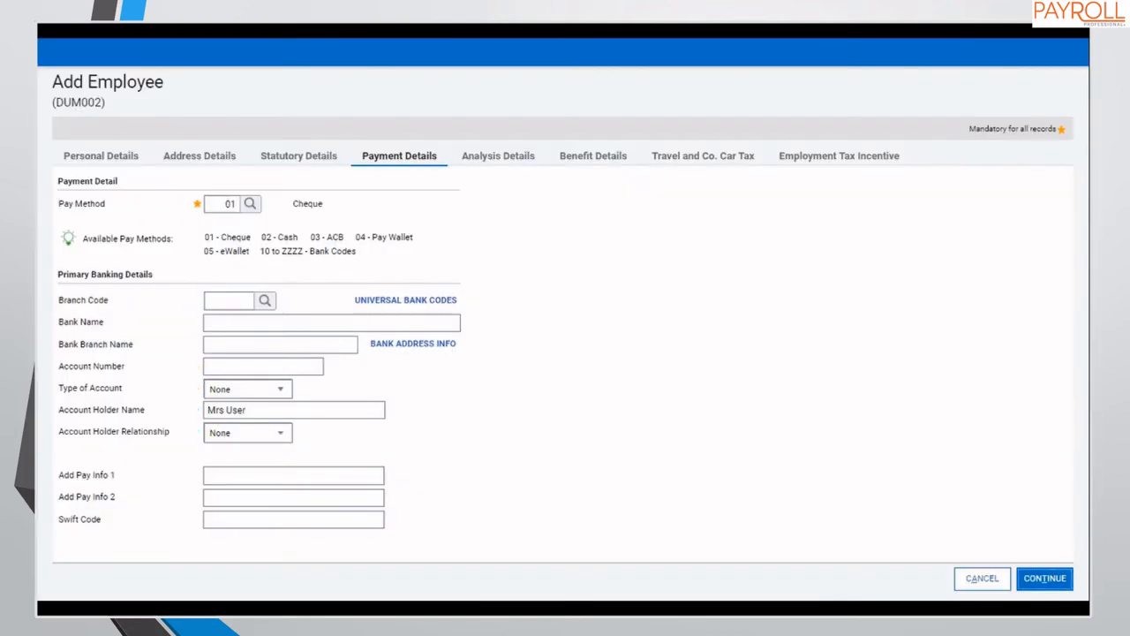
click(1039, 577)
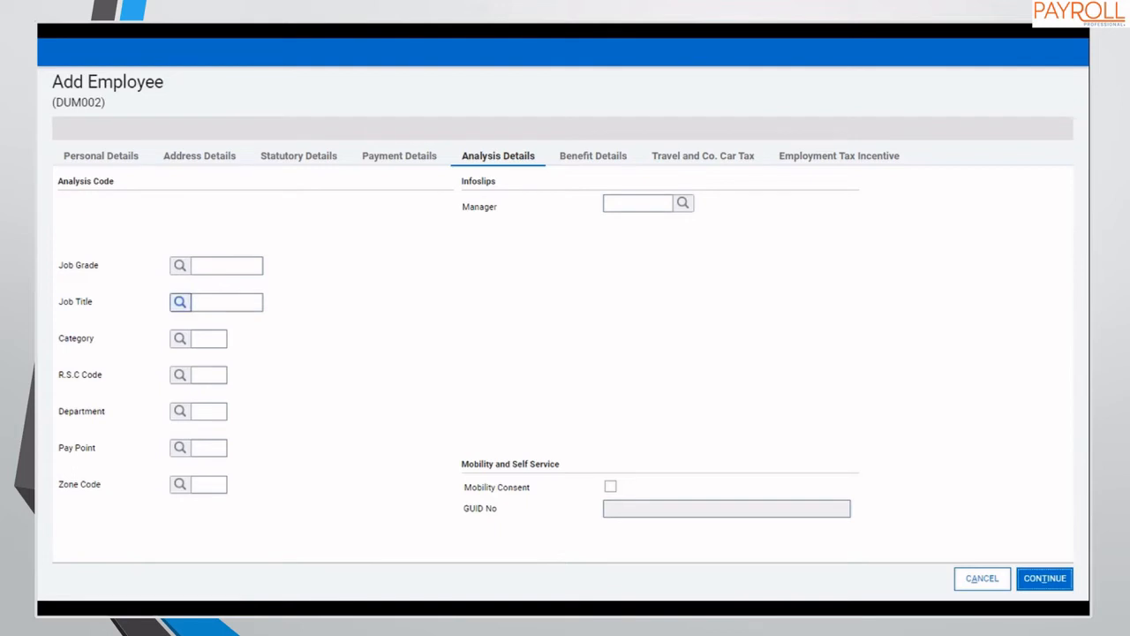
Assign the Administrator job title (Adm) to the employee and continue to the benefit details
click(181, 301)
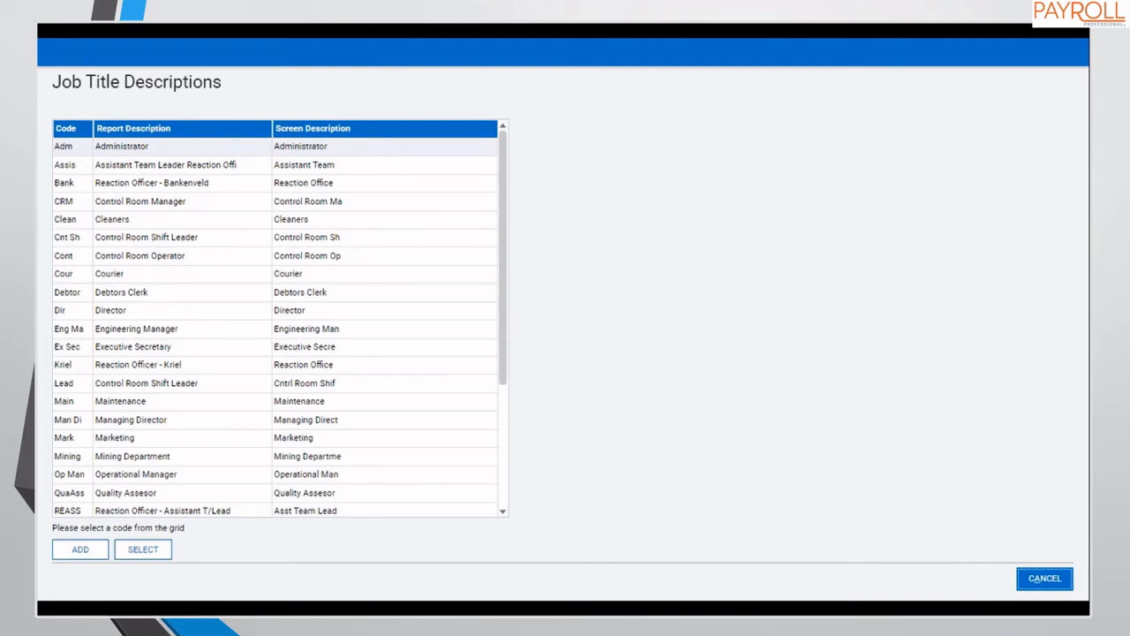
double_click(348, 146)
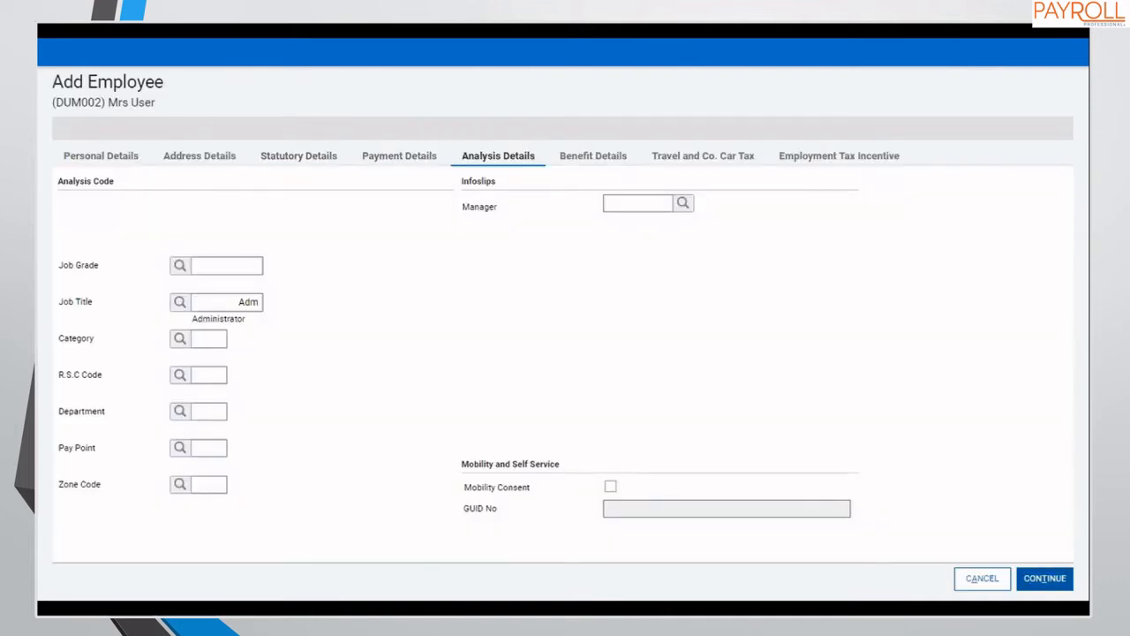
click(1049, 578)
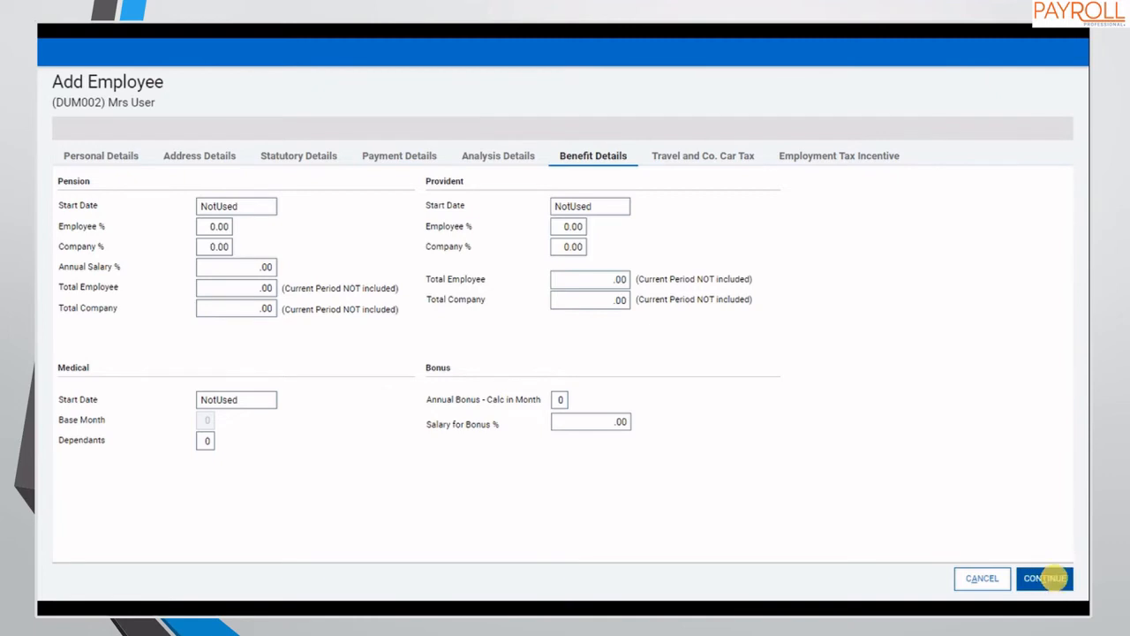
Accept the defaults for benefits, travel and company car tax, employment tax incentive, leave information and employee linking
click(1044, 577)
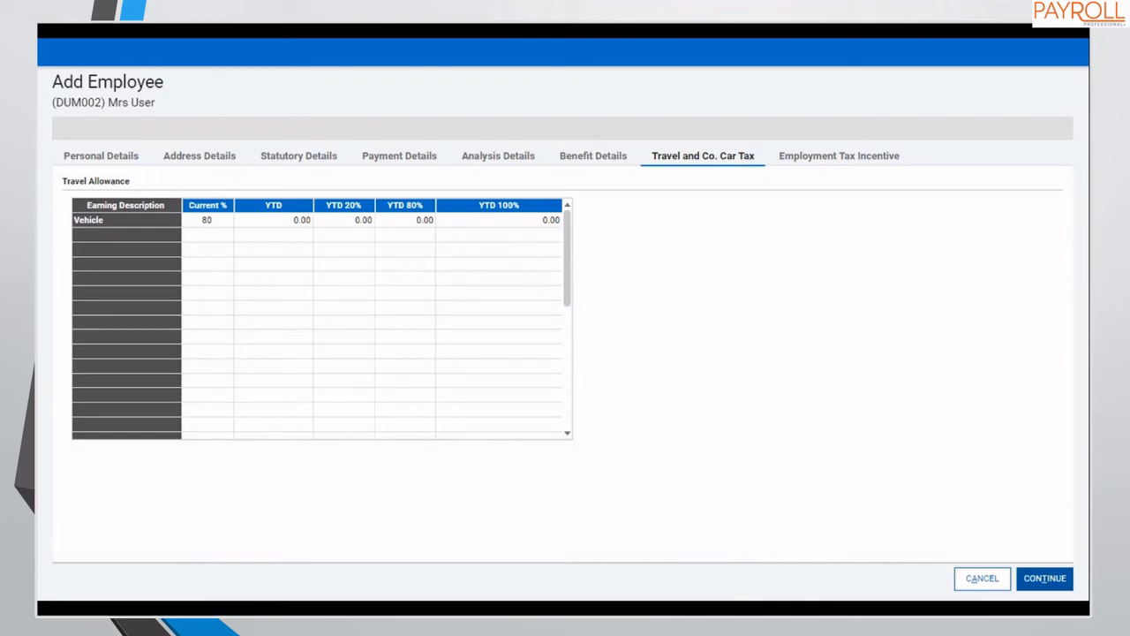
click(1045, 579)
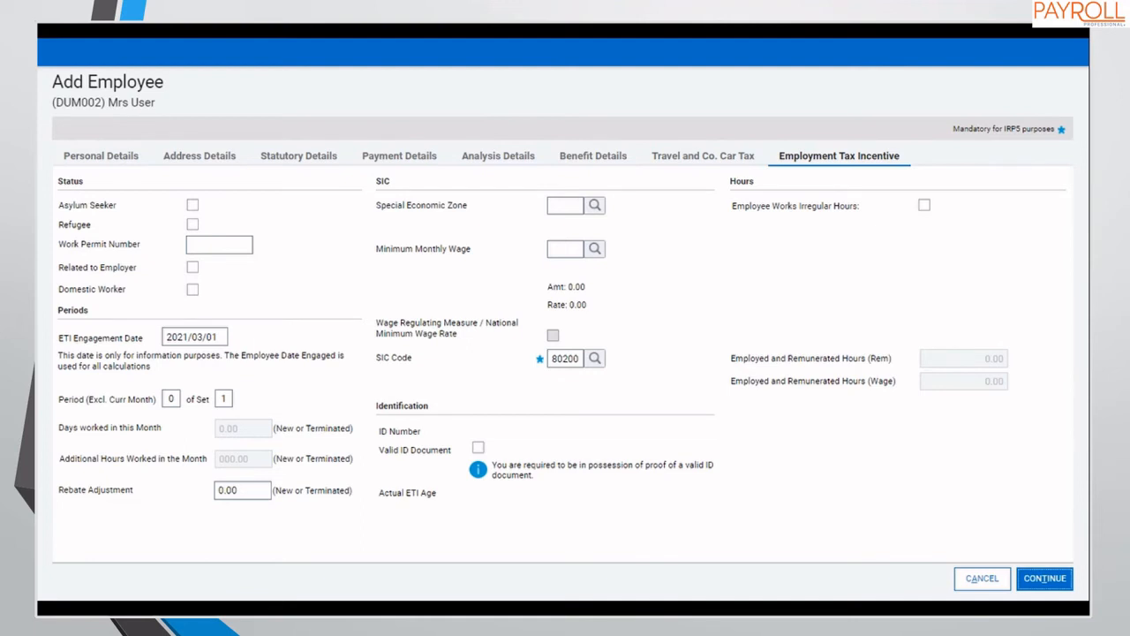
click(1045, 578)
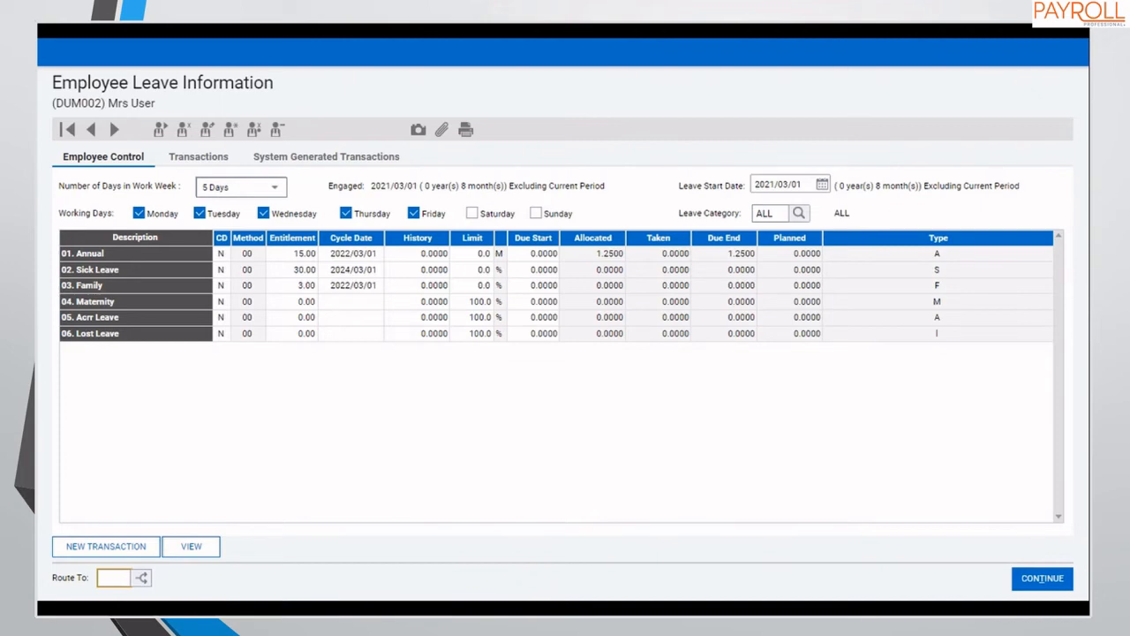
click(1047, 579)
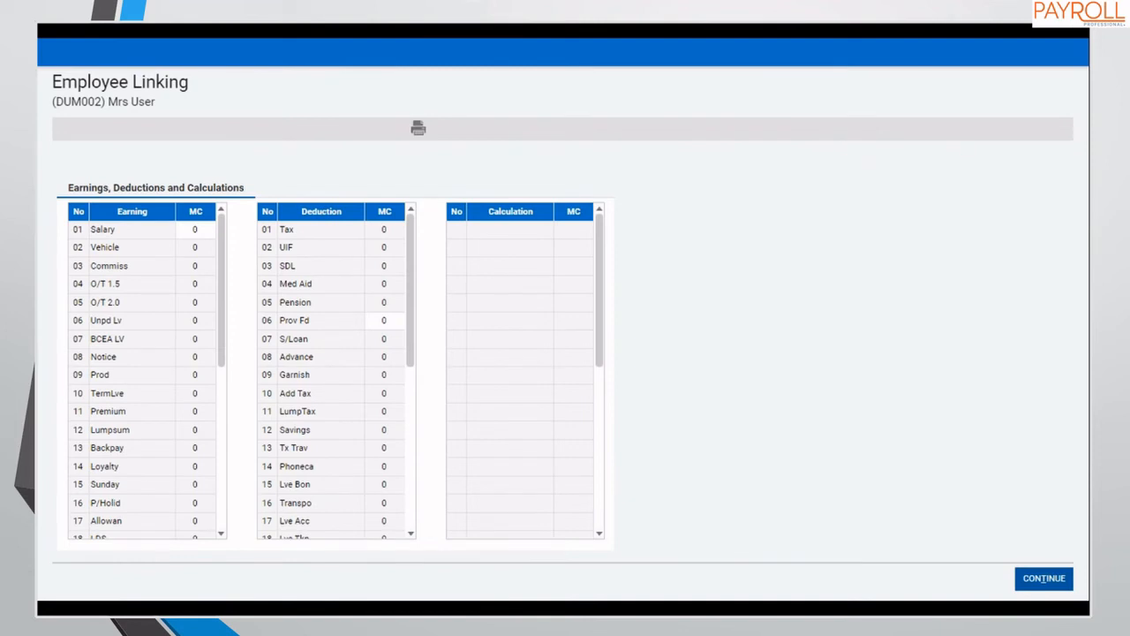
click(1044, 579)
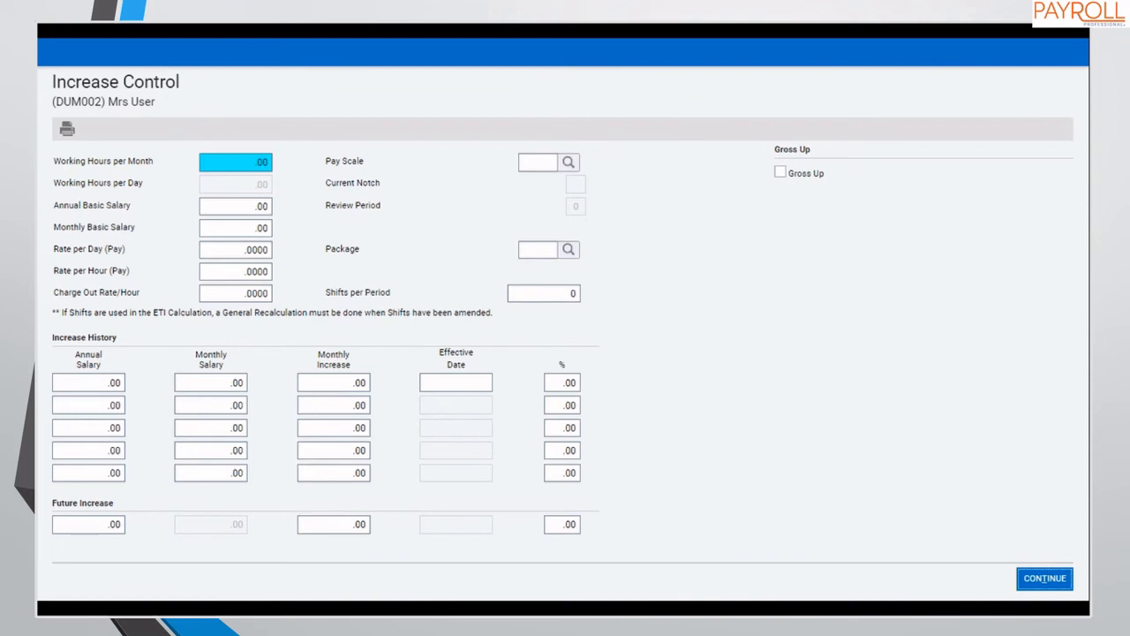
Set the working hours per month to 195 and the monthly basic salary to 19000, and continue to the payslip
click(253, 161)
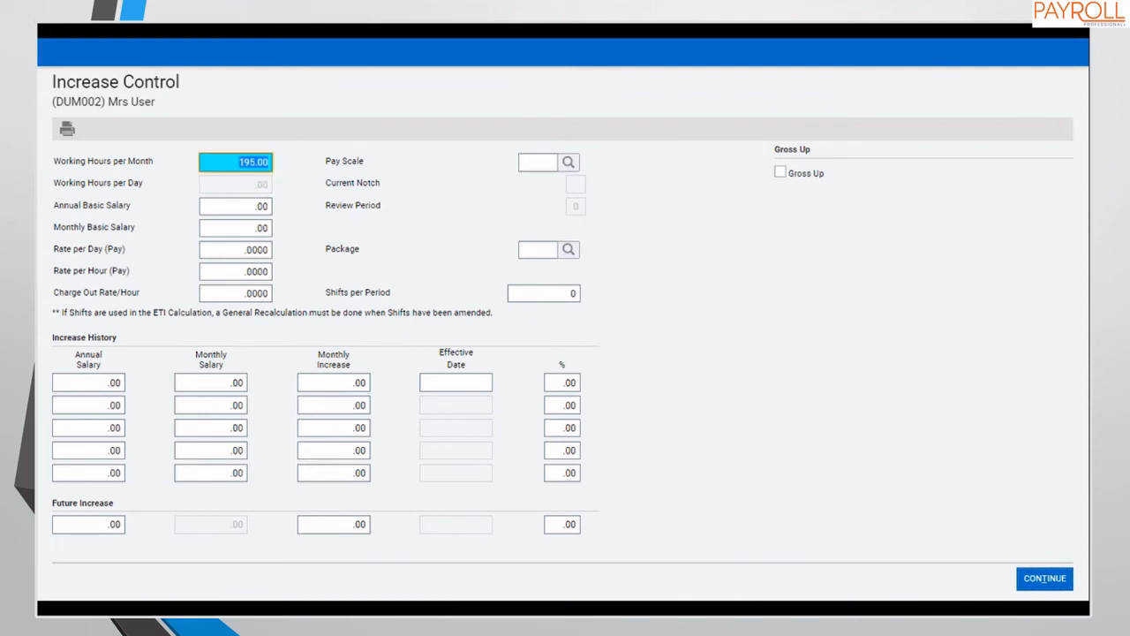
key(Tab)
key(Tab)
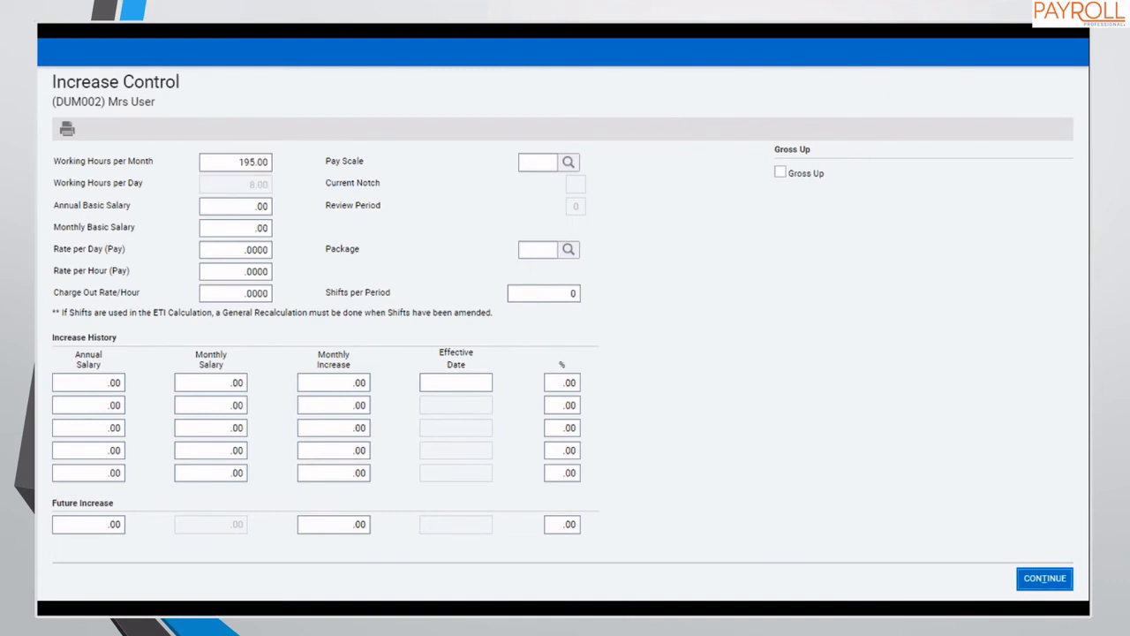
click(260, 227)
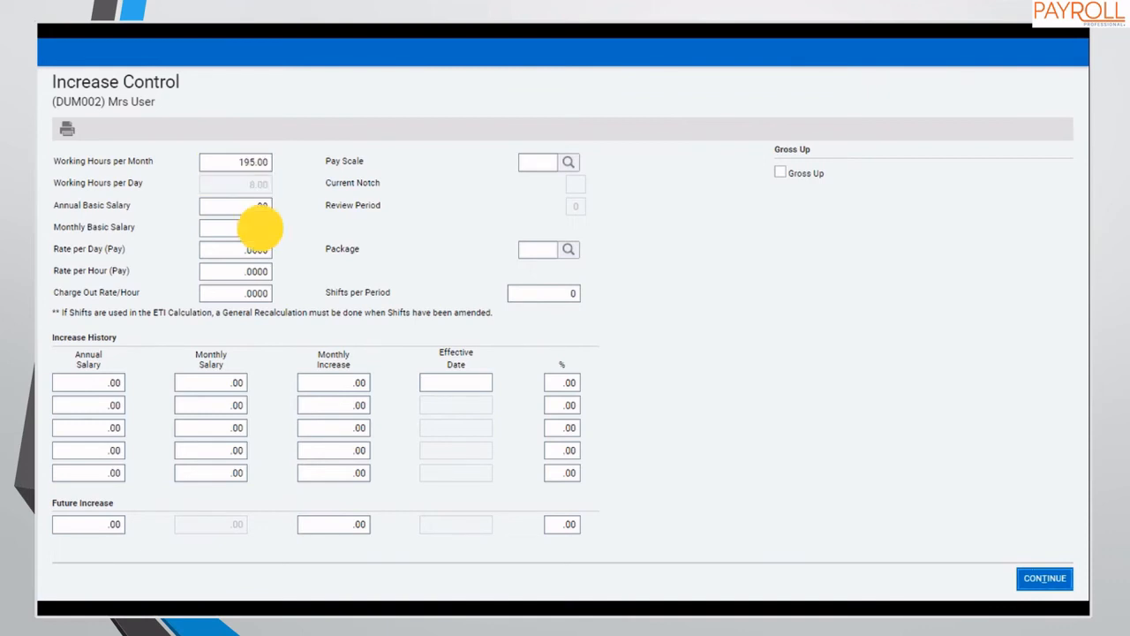
text(19)
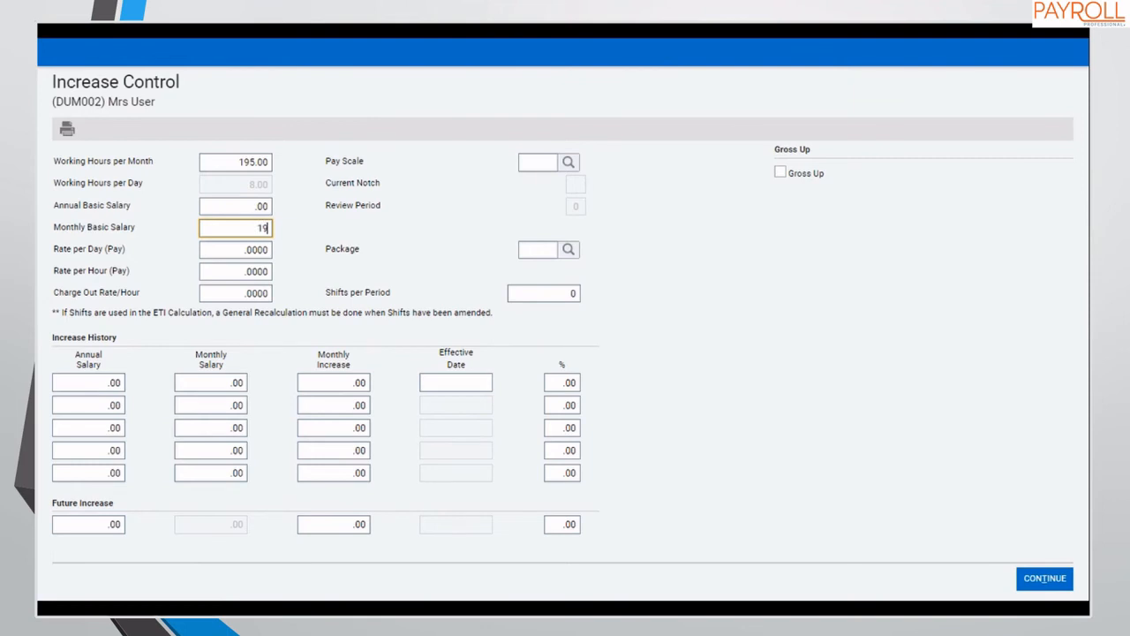
text(000)
key(Tab)
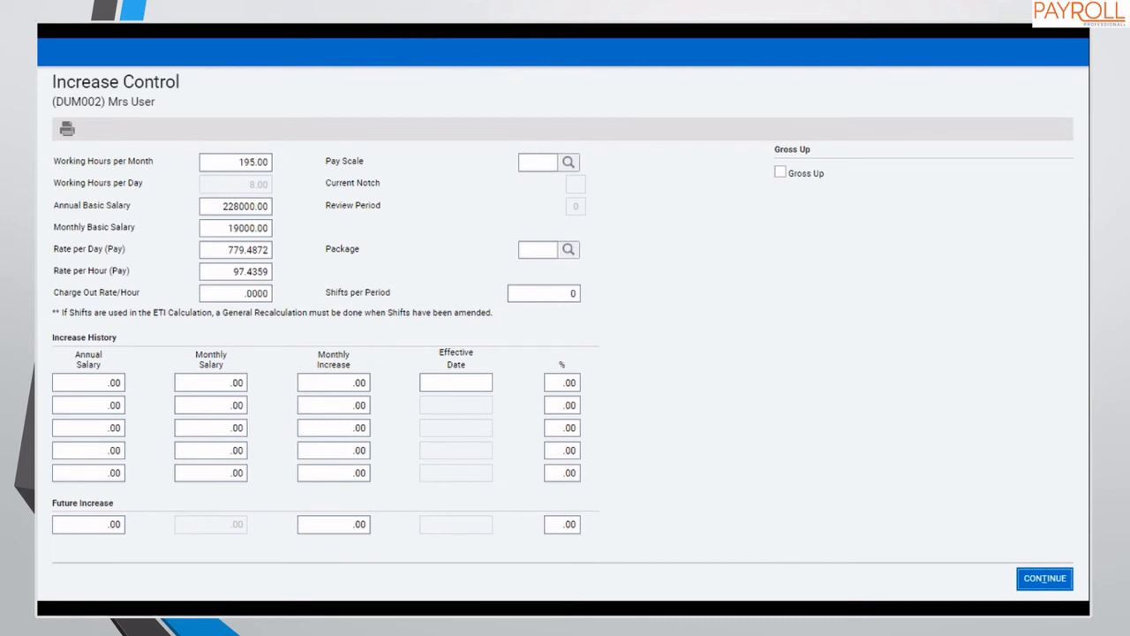
click(1050, 576)
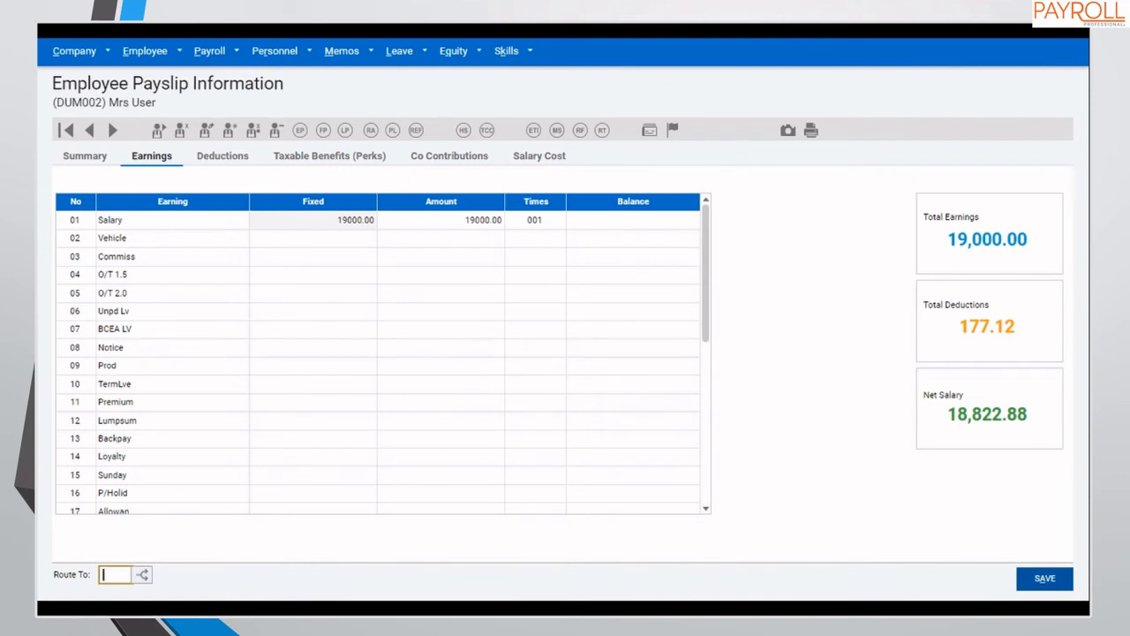
Save the employee's payslip, leave the scheme detail without changes, and return to the home screen
click(1051, 578)
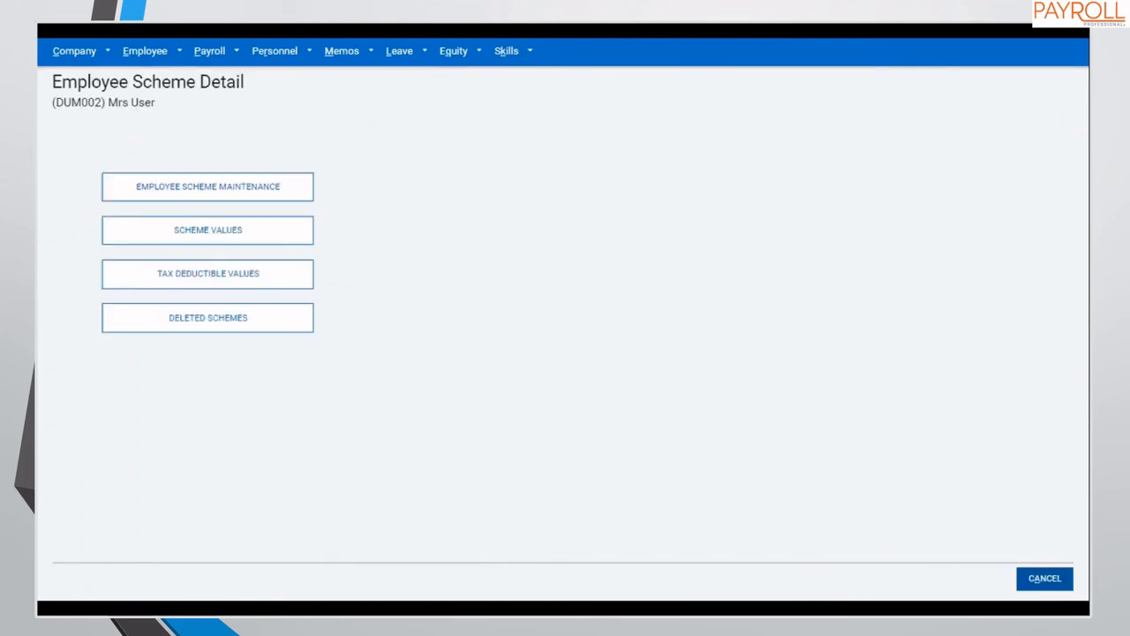
click(1051, 577)
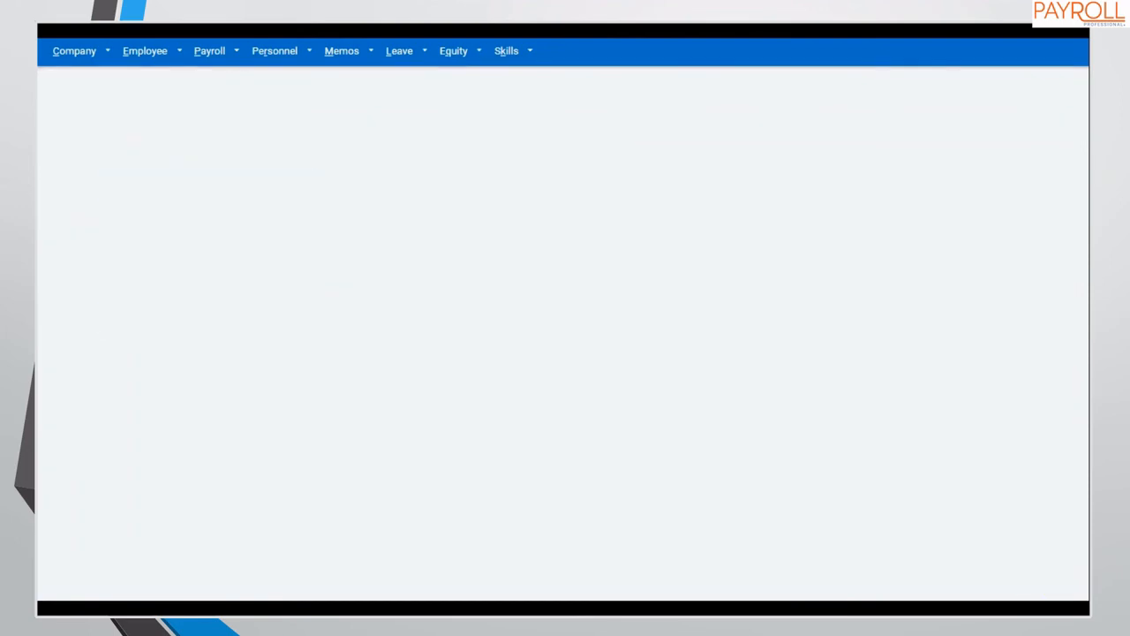
click(996, 579)
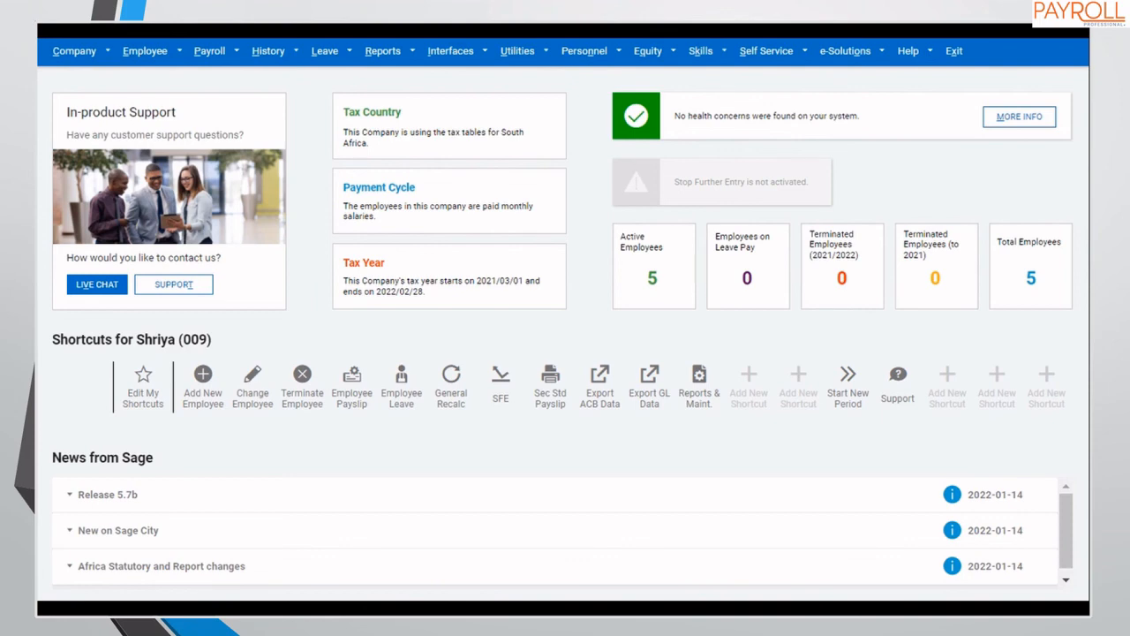
Change the marital status of the last listed employee to Divorced, save the record and leave the employee lookup
click(154, 127)
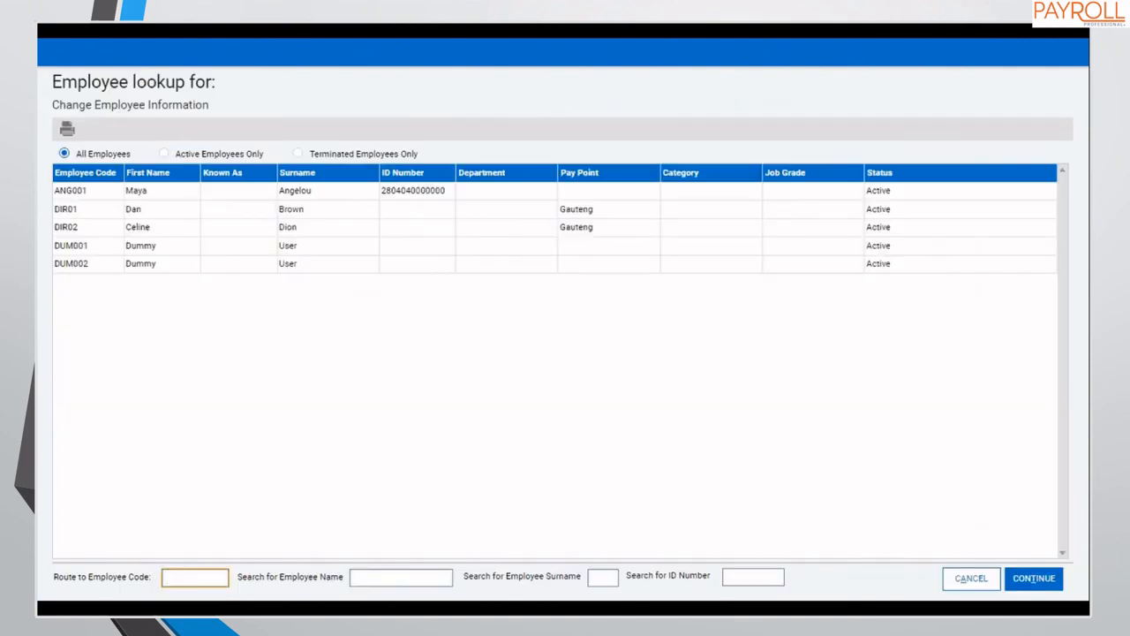
double_click(152, 265)
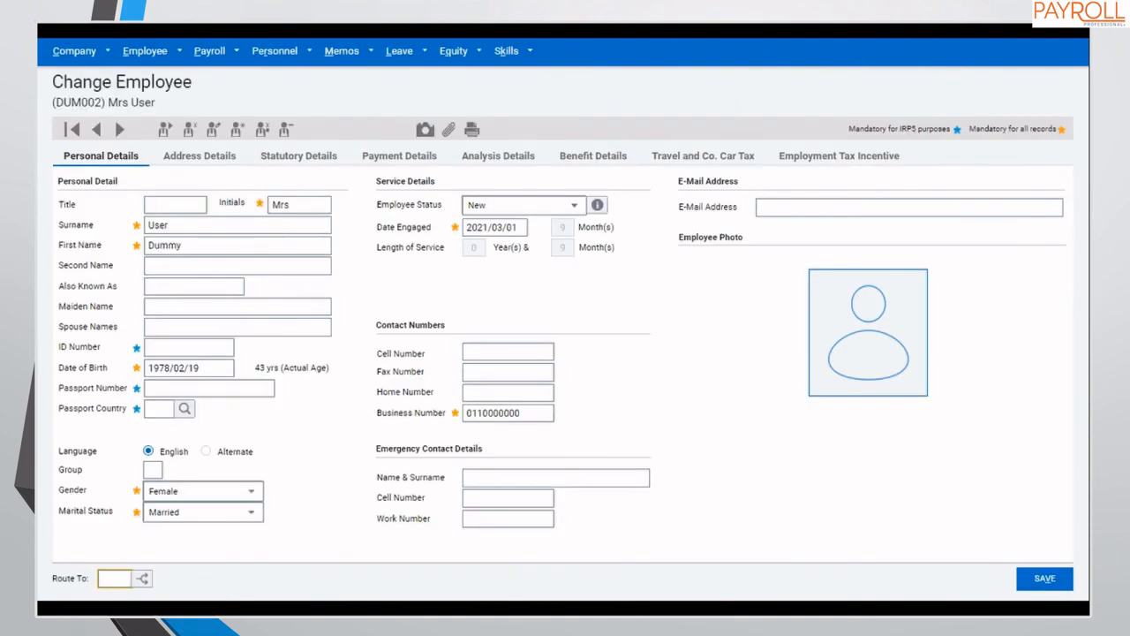
click(243, 514)
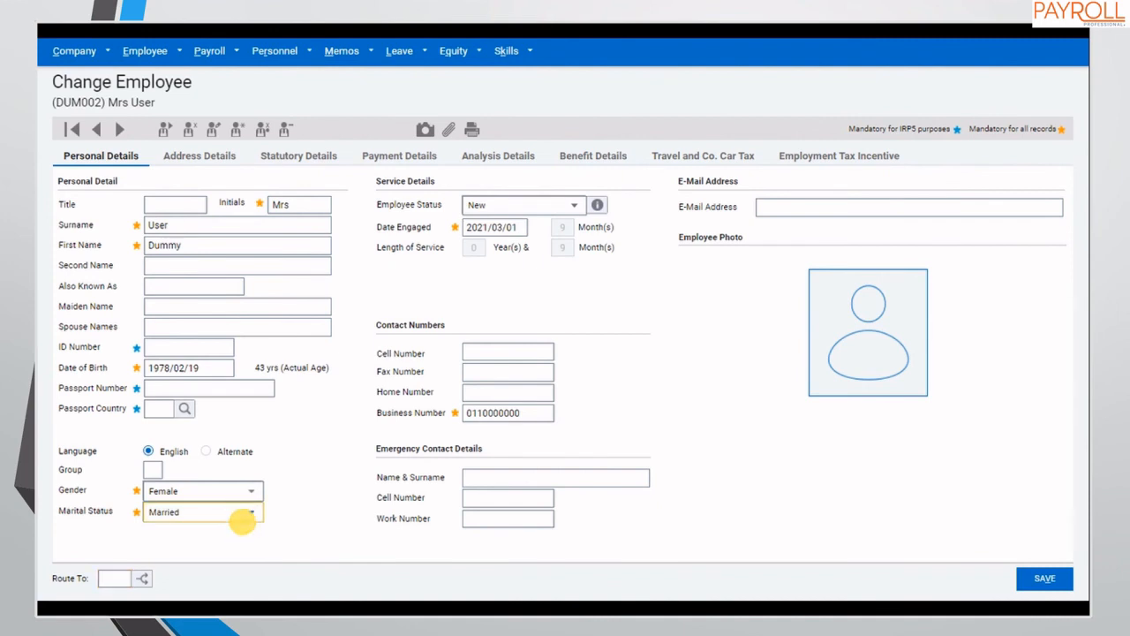
key(Down)
click(115, 578)
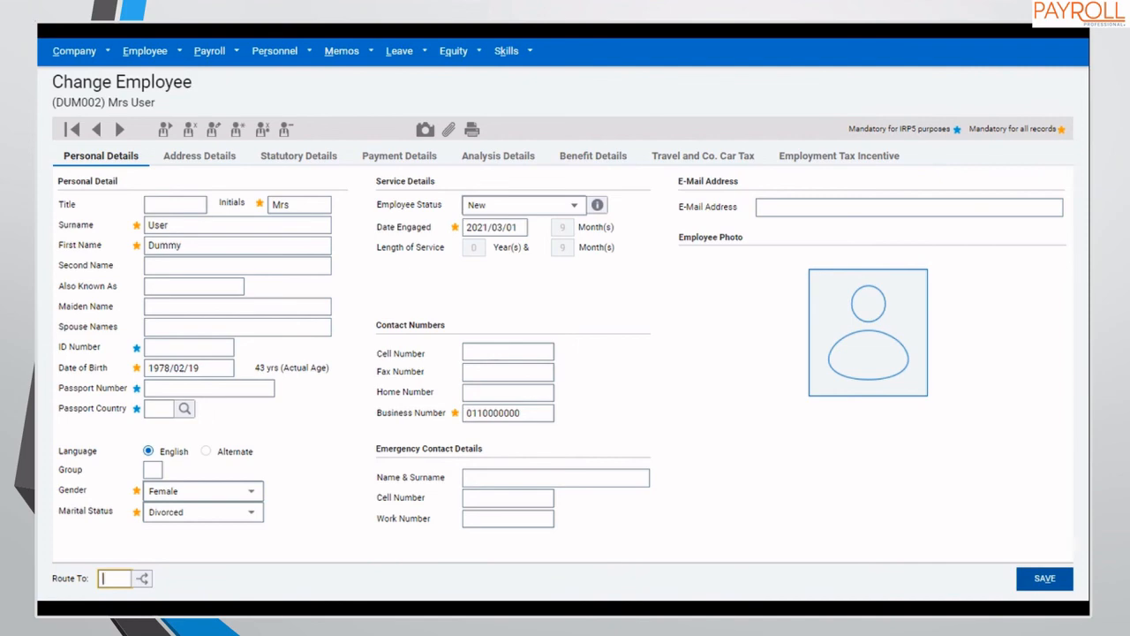
click(1044, 577)
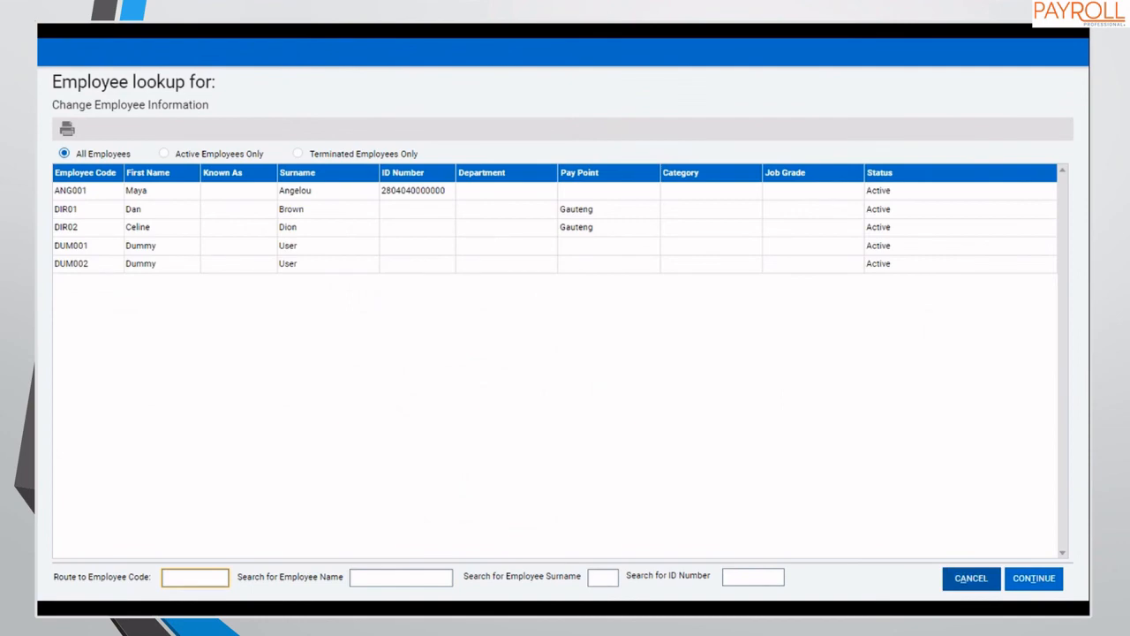
click(976, 577)
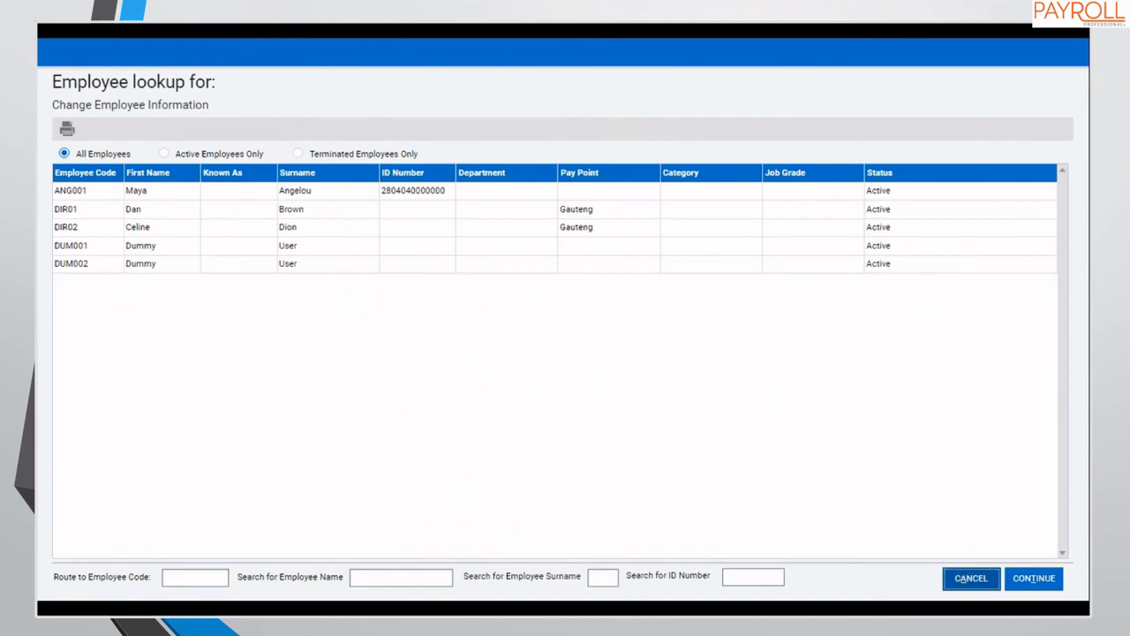